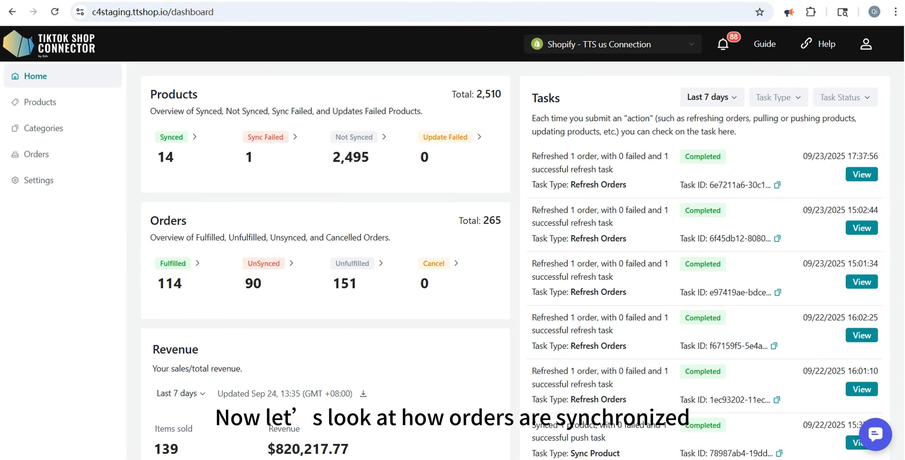
# Step: Open the Manage Orders page, dismiss the OnHold status policy notice, and look over the synced orders
pyautogui.click(19, 159)
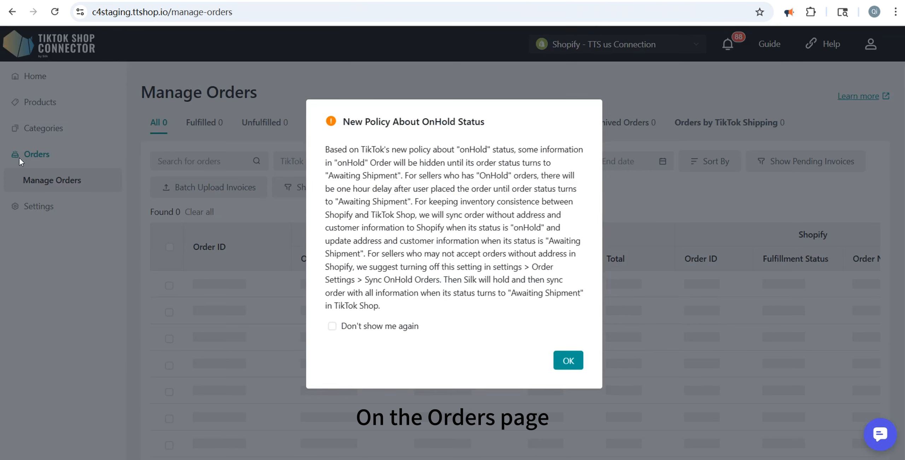
pyautogui.click(568, 360)
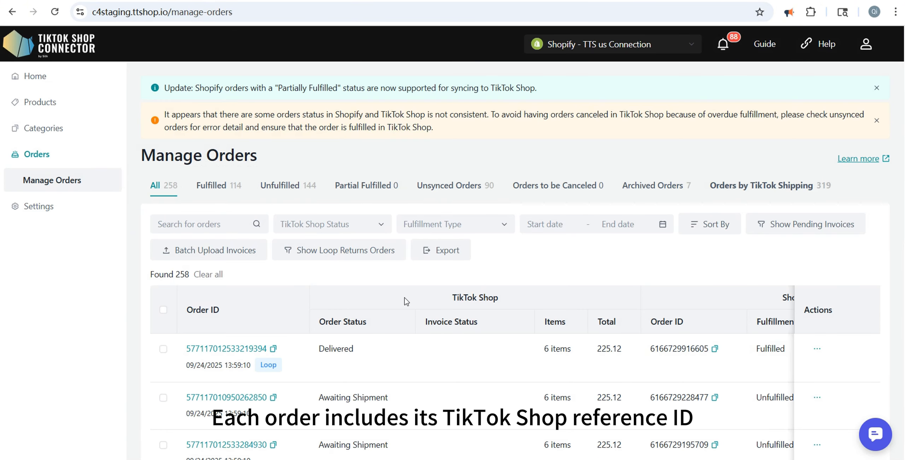
pyautogui.scroll(-2, 406, 301)
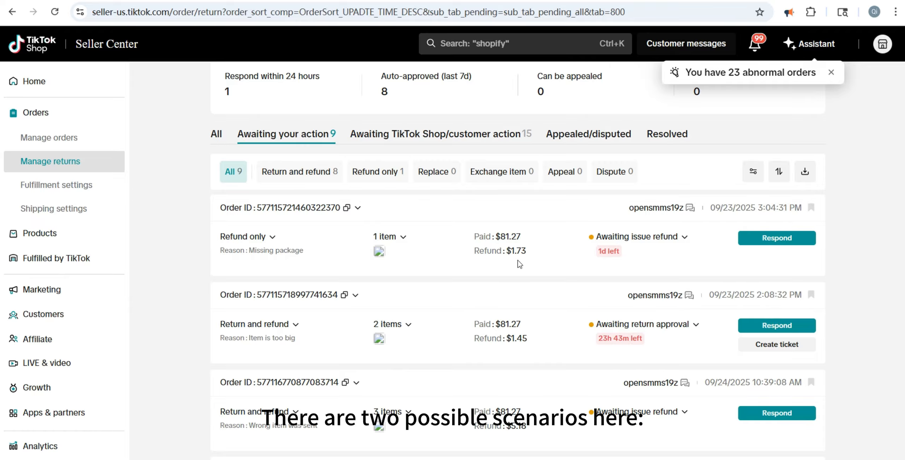
# Step: Begin a rejection response for the two-item return and refund request in TikTok Shop Seller Center, with the reason "Item is correct"
pyautogui.scroll(-2, 519, 264)
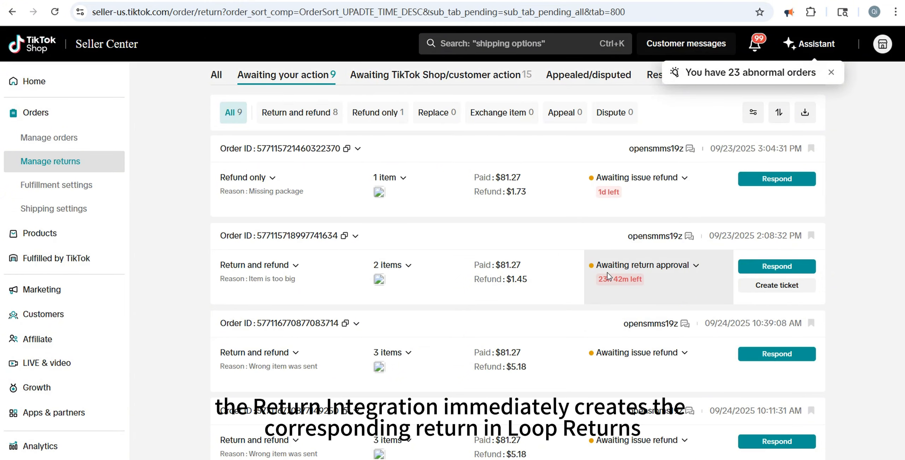
pyautogui.scroll(2, 607, 276)
pyautogui.click(774, 330)
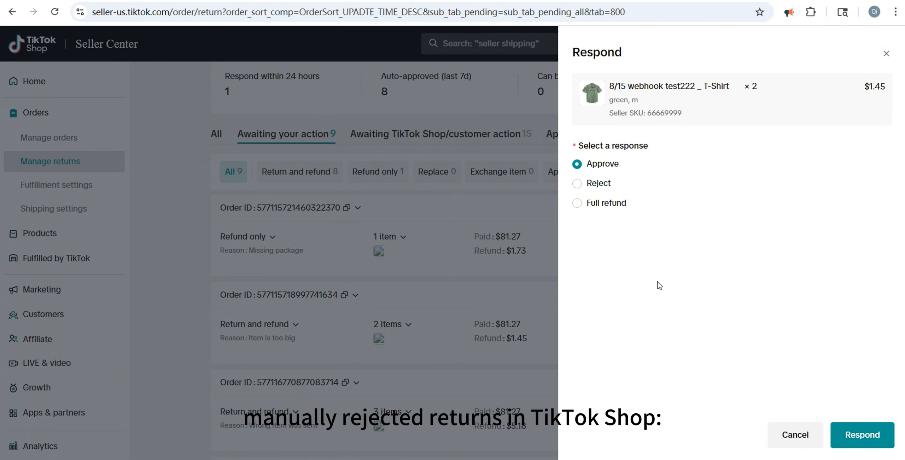
pyautogui.click(577, 183)
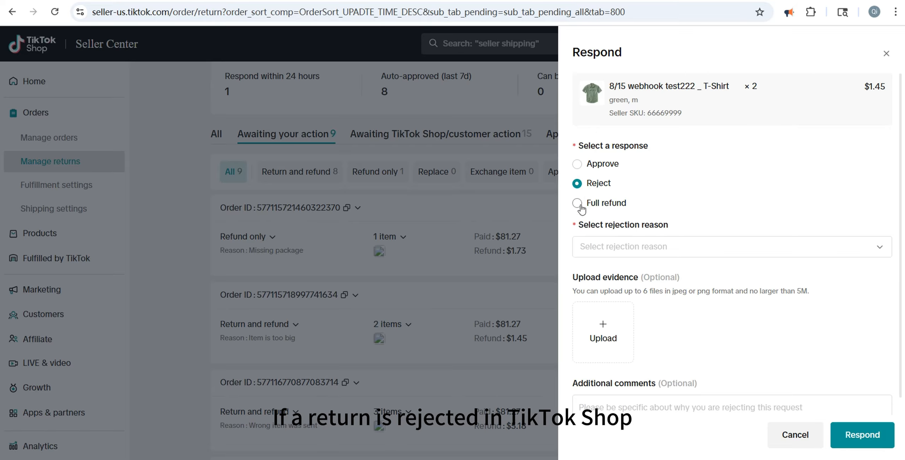
pyautogui.click(602, 247)
pyautogui.click(611, 275)
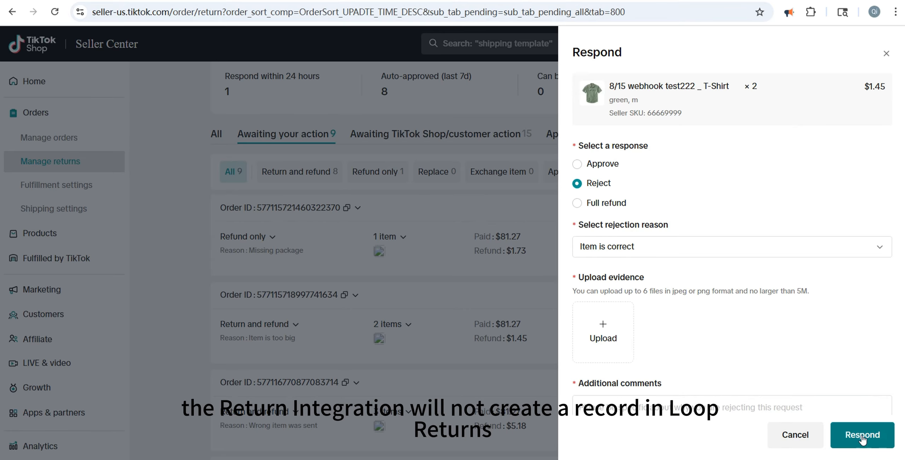
pyautogui.click(634, 253)
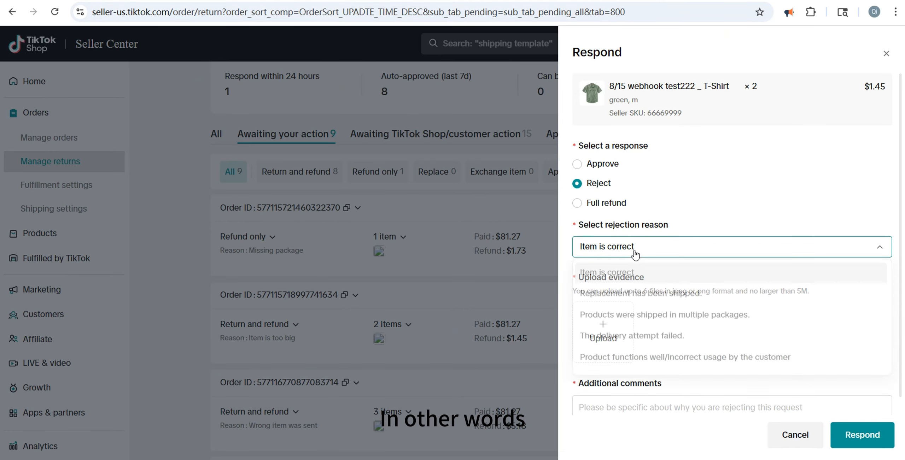
pyautogui.click(688, 204)
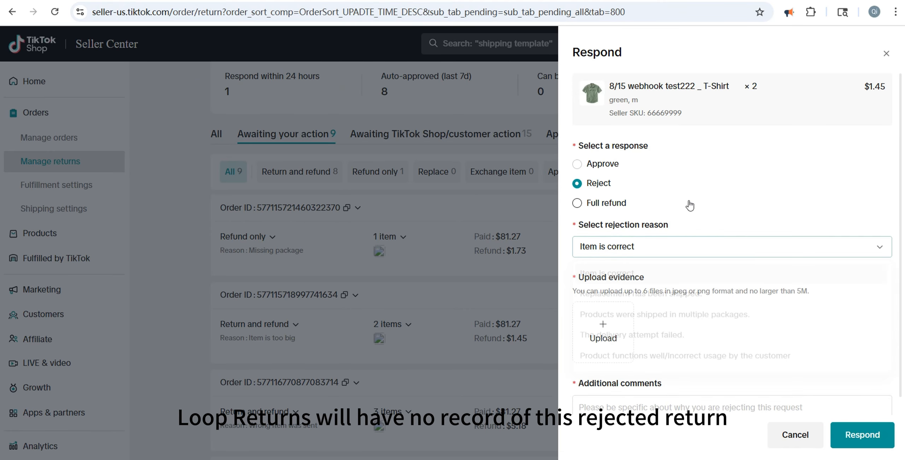
pyautogui.click(578, 184)
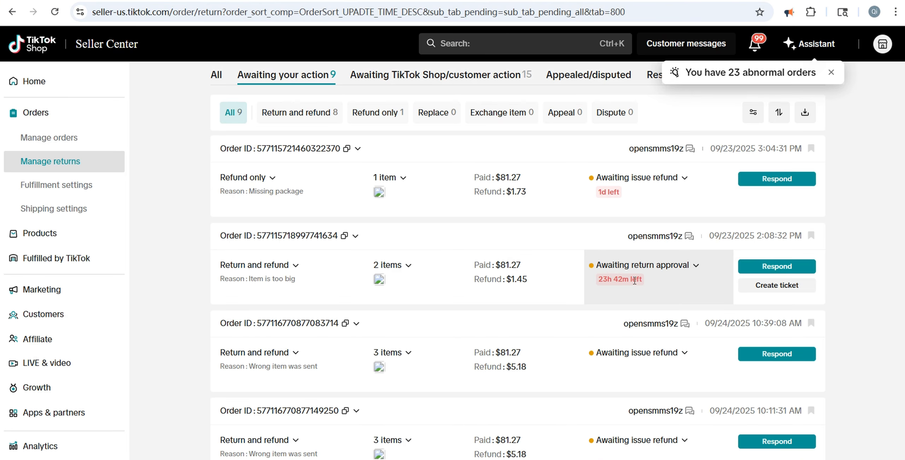
# Step: Filter the returns awaiting action to Refund only and copy the listed request's order ID
pyautogui.scroll(4, 260, 208)
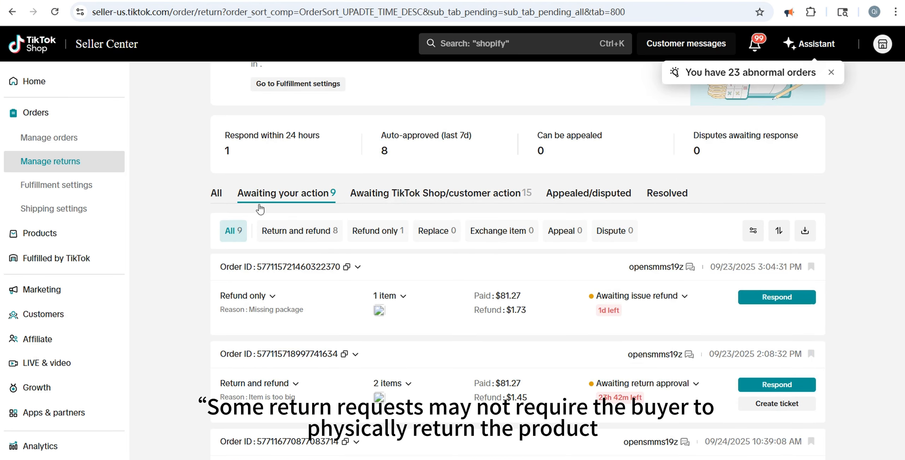
pyautogui.click(395, 231)
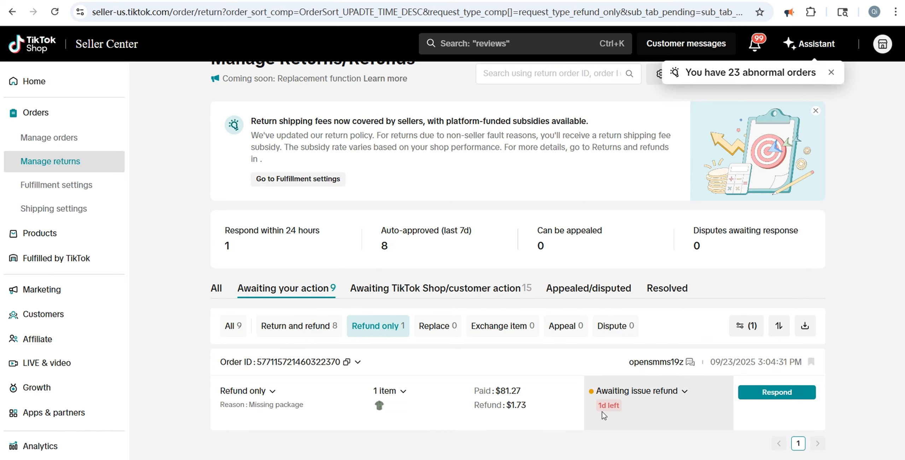
pyautogui.click(346, 362)
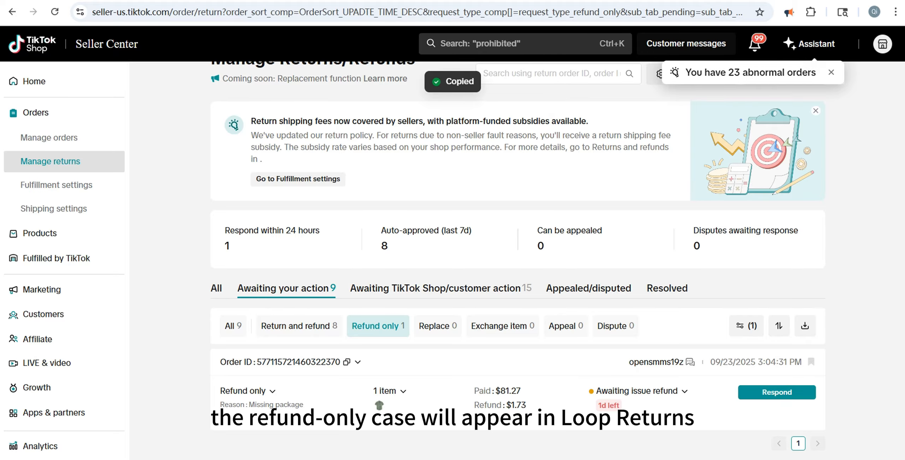
# Step: Switch to Loop Returns, search the returns for the pasted order ID, and review the newest matching return's details
pyautogui.hotkey('ctrl', 'Tab')
pyautogui.click(341, 201)
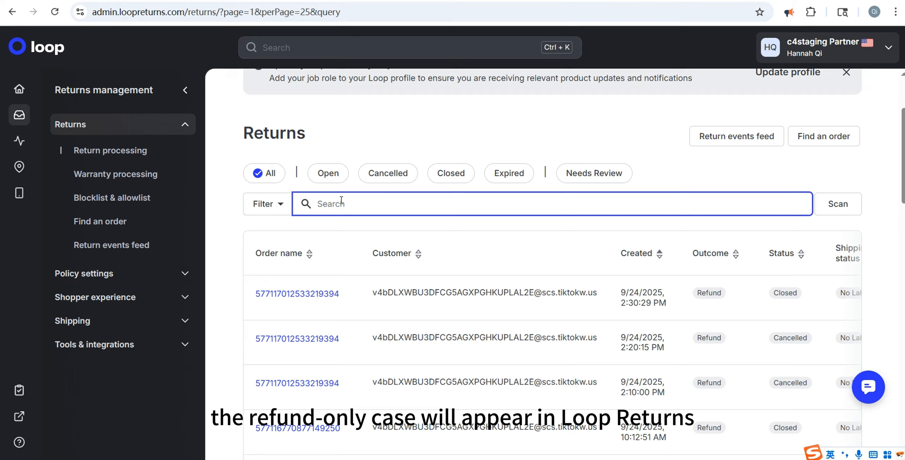
pyautogui.hotkey('ctrl', 'v')
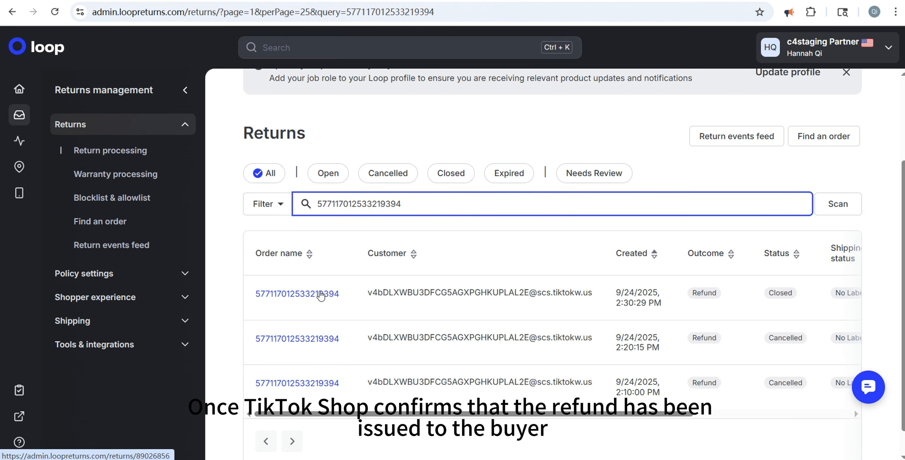
pyautogui.click(320, 294)
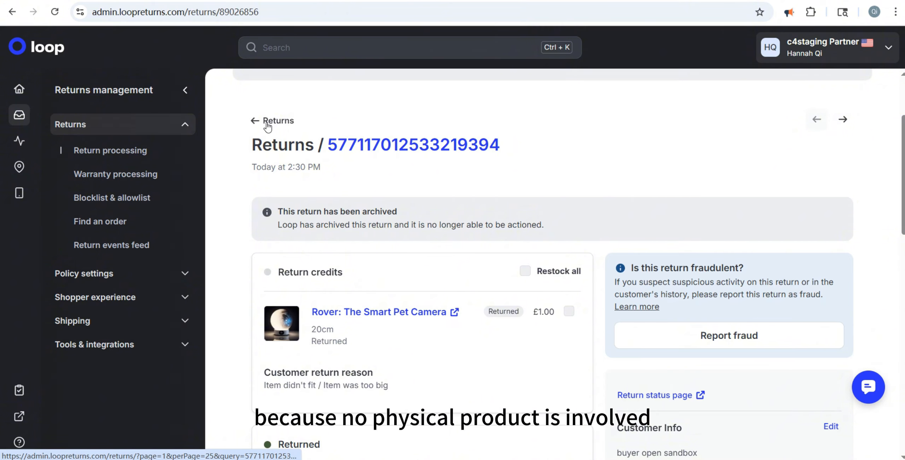
pyautogui.click(266, 123)
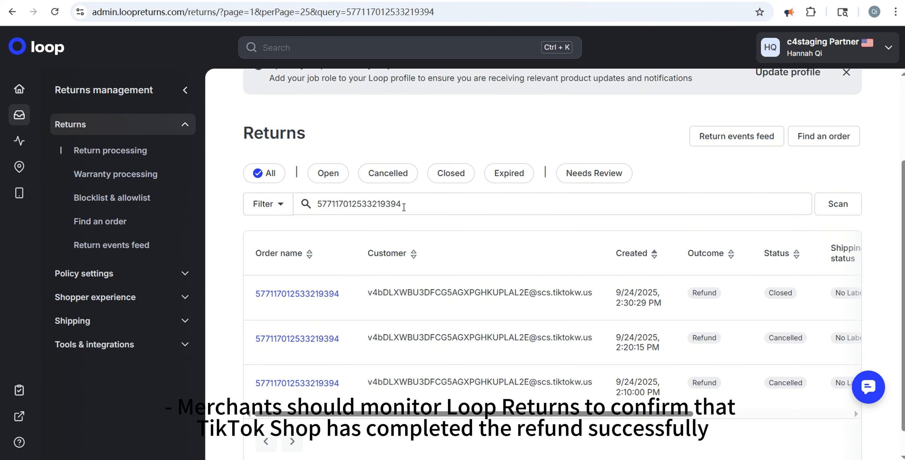
# Step: Clear the search, show only Open returns, and review the details of the return created 9/23/2025 at 3:56 PM
pyautogui.doubleClick(366, 204)
pyautogui.press('BackSpace')
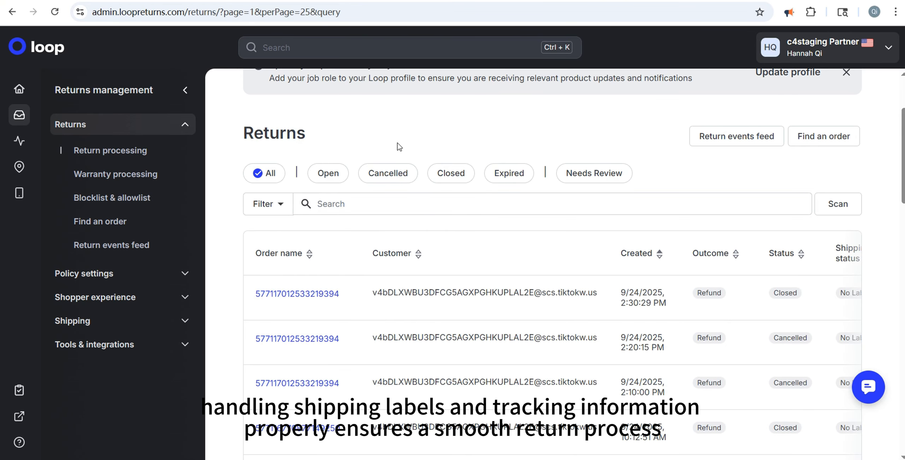
pyautogui.click(326, 174)
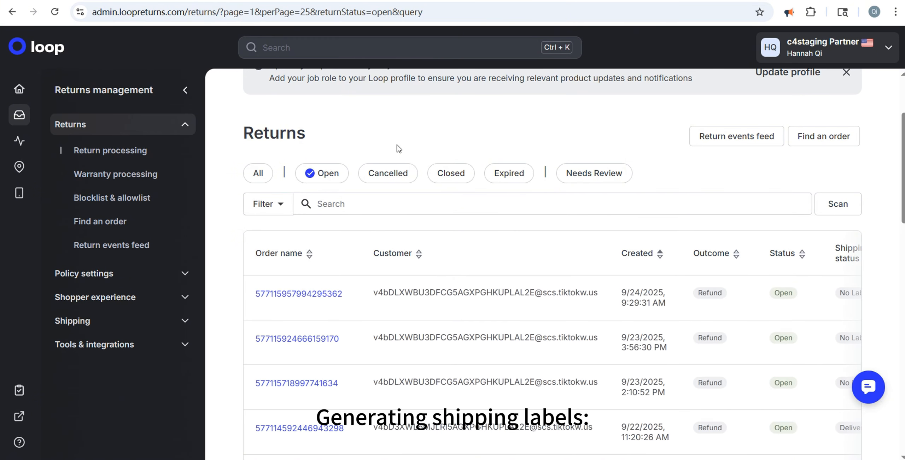
pyautogui.click(304, 281)
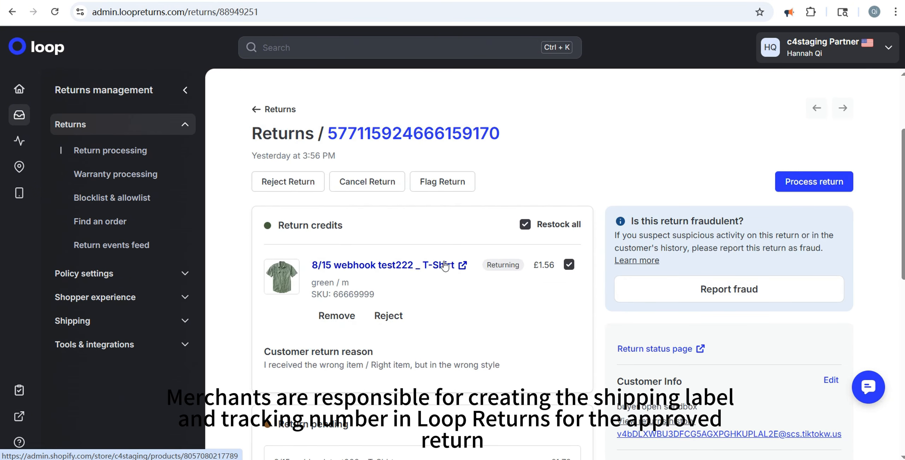
pyautogui.scroll(-10, 583, 272)
pyautogui.click(679, 259)
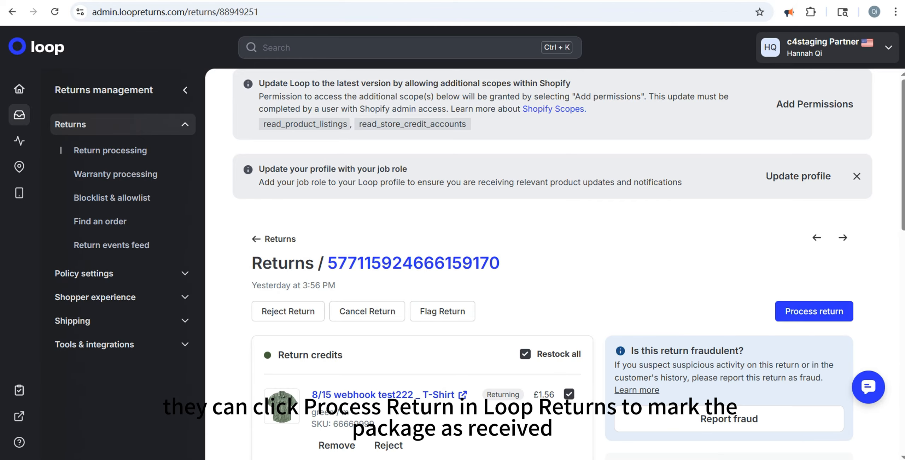
# Step: Process the return of the green / m T-Shirt with Restock all enabled
pyautogui.scroll(-3, 731, 250)
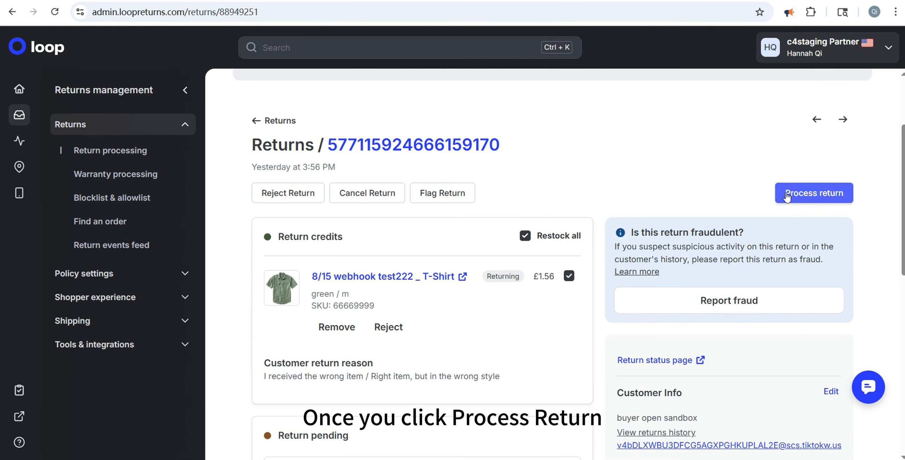
pyautogui.click(787, 196)
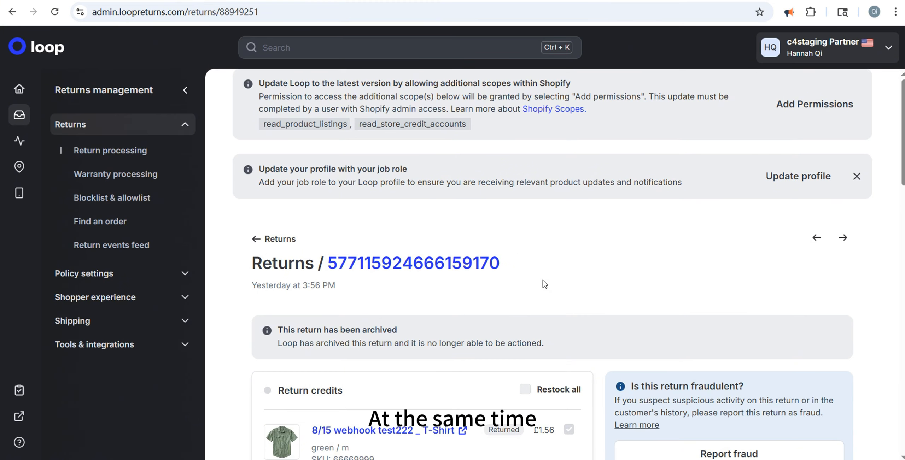
pyautogui.scroll(-3, 565, 297)
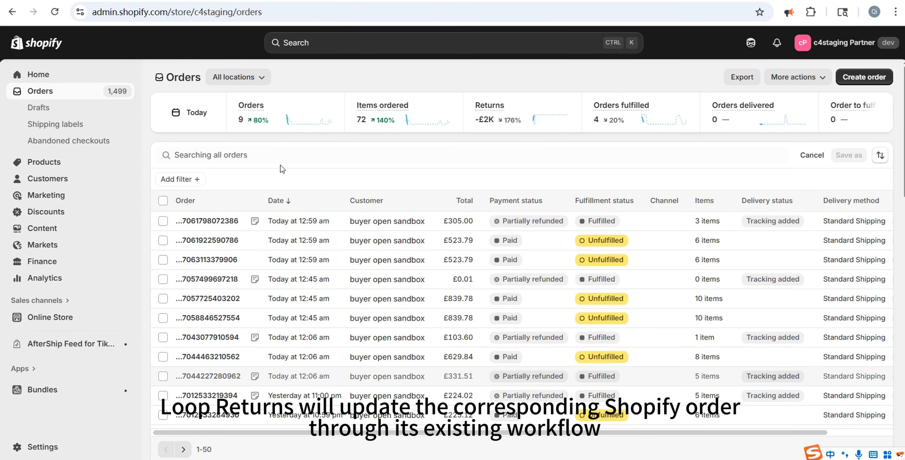
# Step: In Shopify, search the orders for the processed return's order number, open the order, and review its returns and notes
pyautogui.hotkey('ctrl', 'v')
pyautogui.click(216, 221)
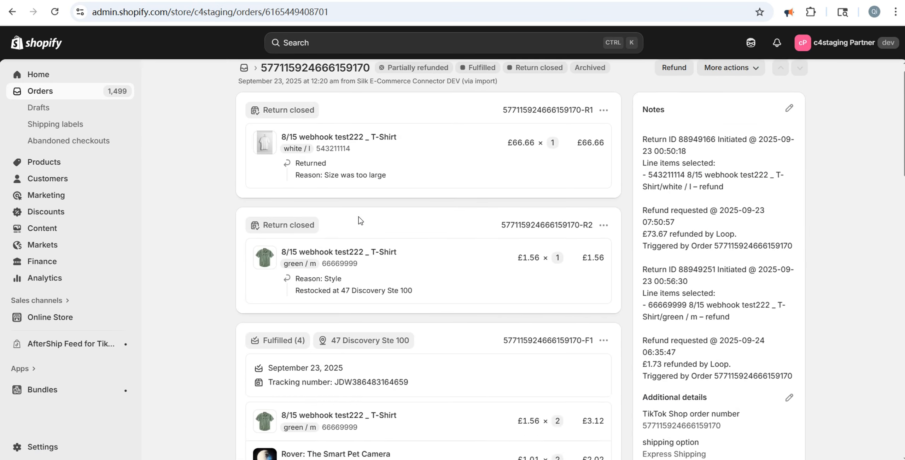
pyautogui.scroll(-10, 242, 271)
pyautogui.scroll(15, 242, 272)
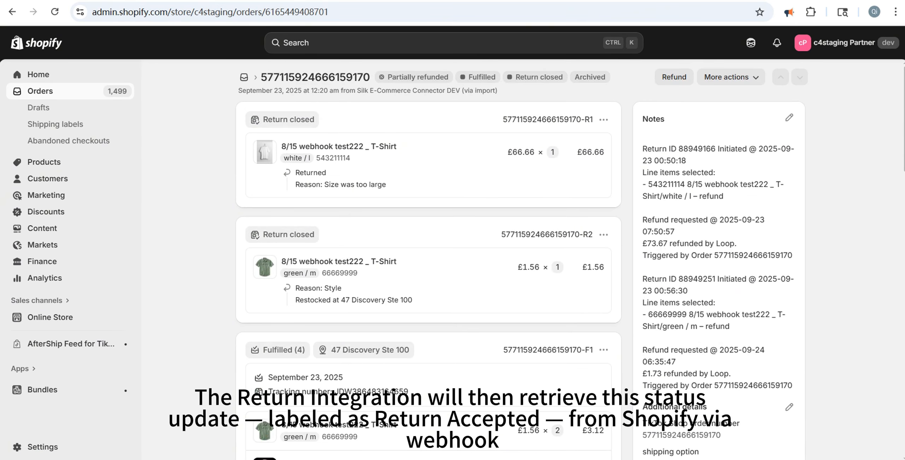
# Step: Copy the order number from the processed Loop return, search the returns list for it, and check its refund status in TikTok Shop
pyautogui.click(340, 1)
pyautogui.moveTo(543, 151); pyautogui.dragTo(328, 146)
pyautogui.click(419, 99)
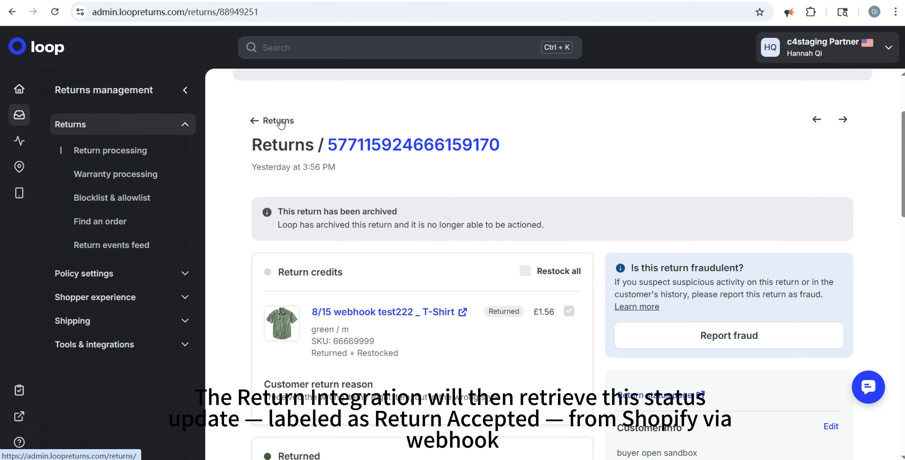
pyautogui.click(255, 121)
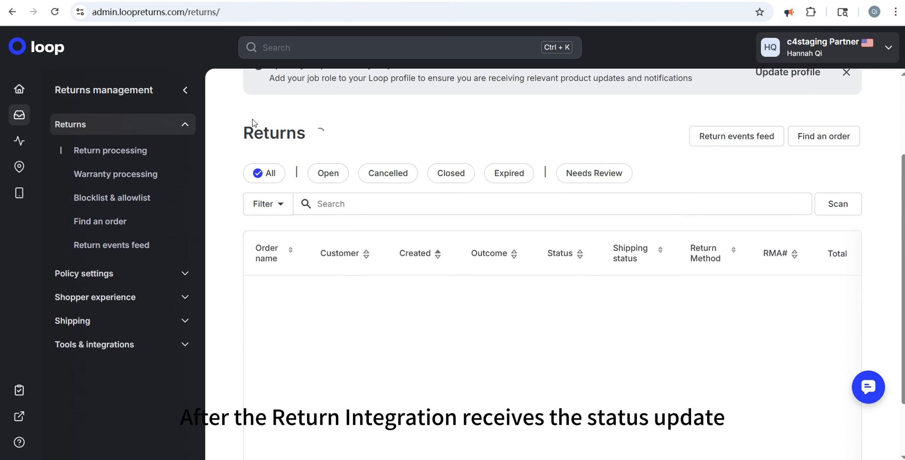
pyautogui.click(372, 204)
pyautogui.hotkey('ctrl', 'v')
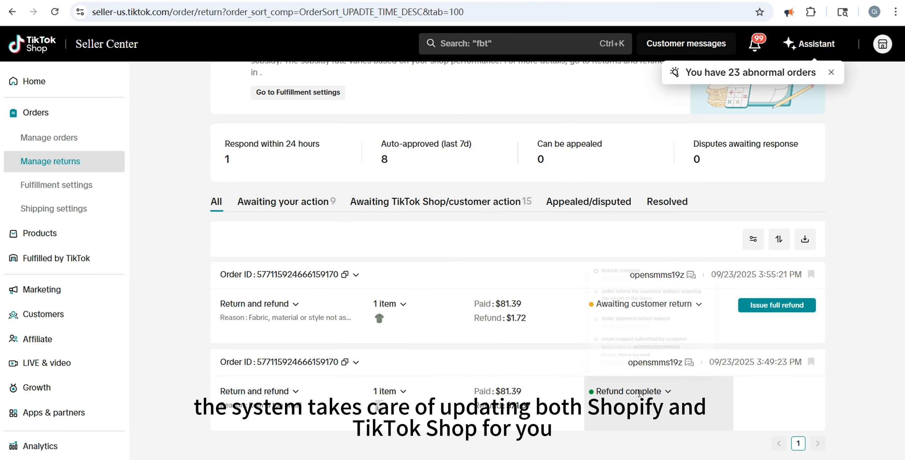
pyautogui.moveTo(639, 389)
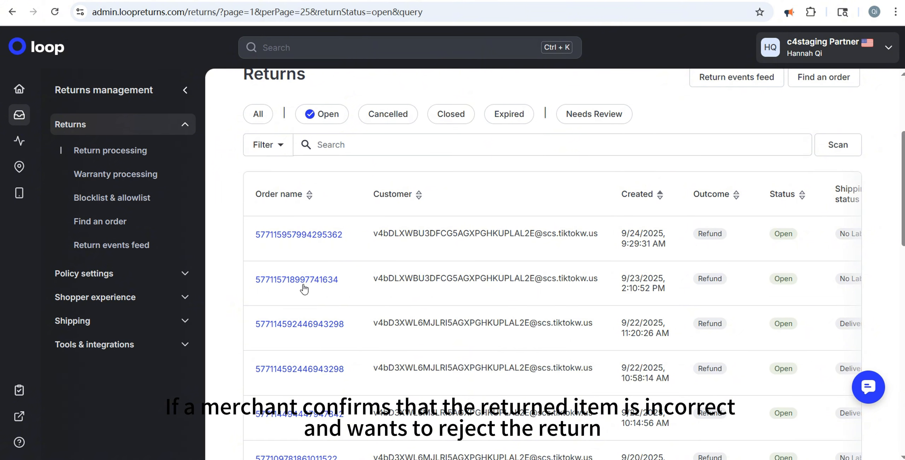
# Step: Reject the open return created 9/23/2025 at 2:10 PM in Loop, with an email notification to the customer
pyautogui.scroll(1, 299, 247)
pyautogui.click(292, 336)
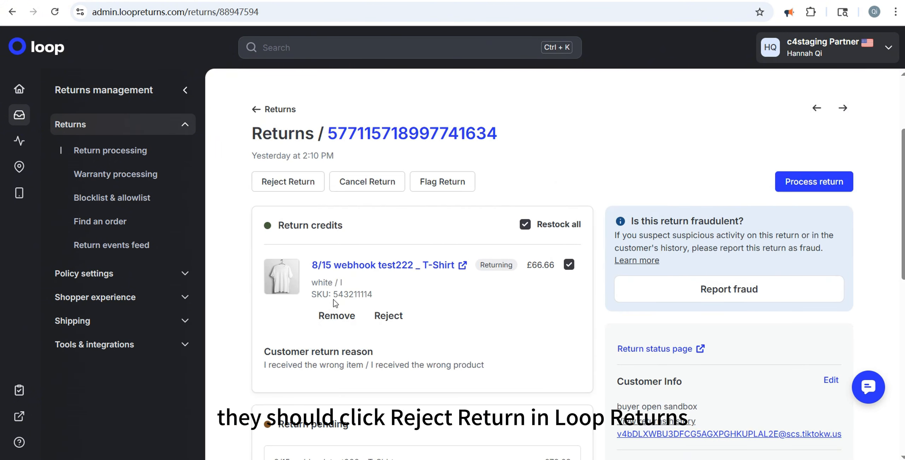
pyautogui.click(293, 181)
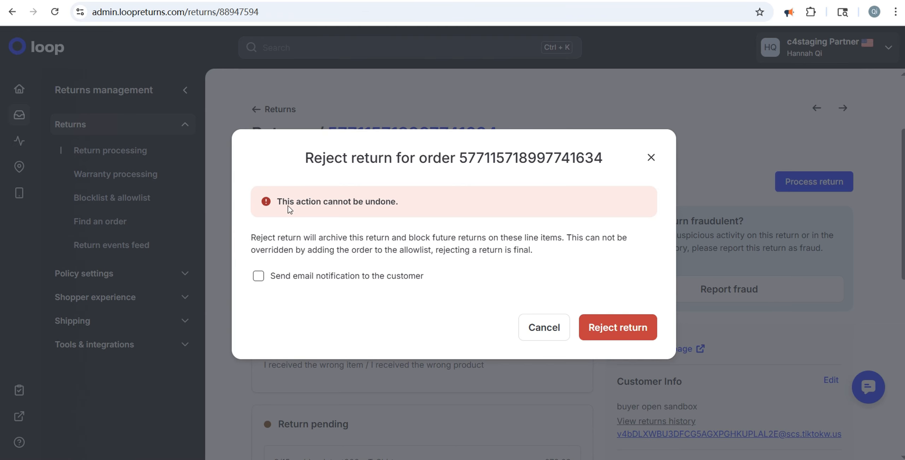
pyautogui.click(281, 281)
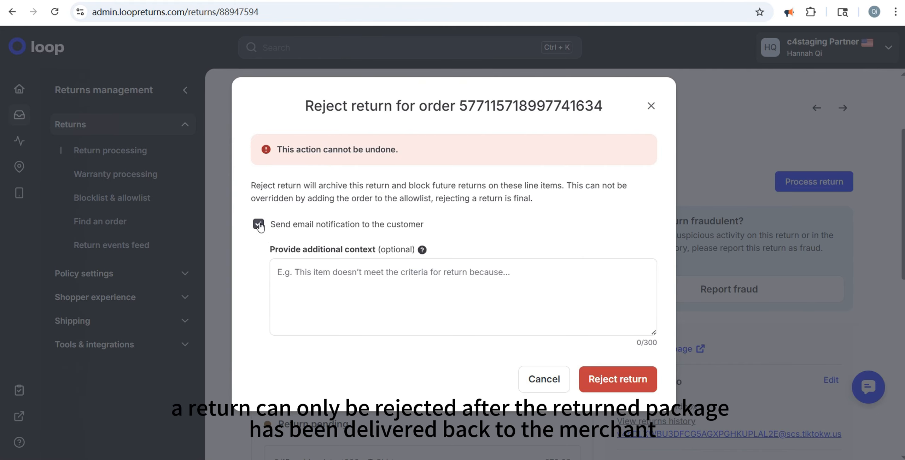
pyautogui.click(622, 374)
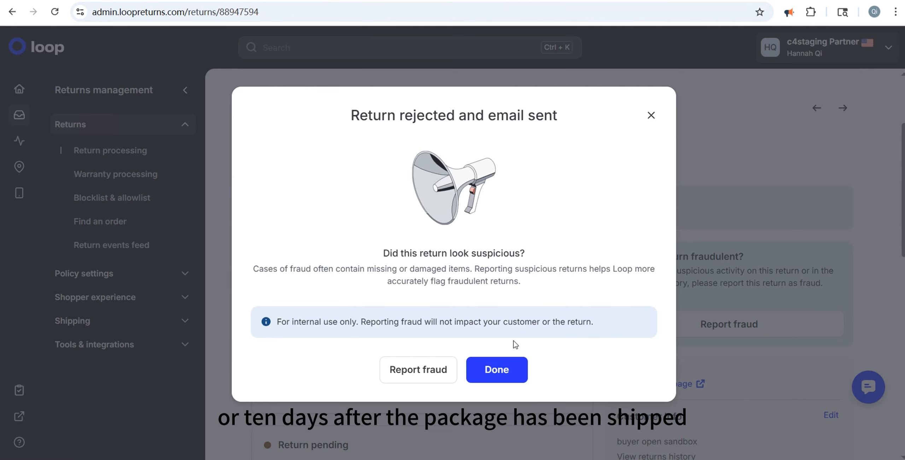
pyautogui.click(504, 366)
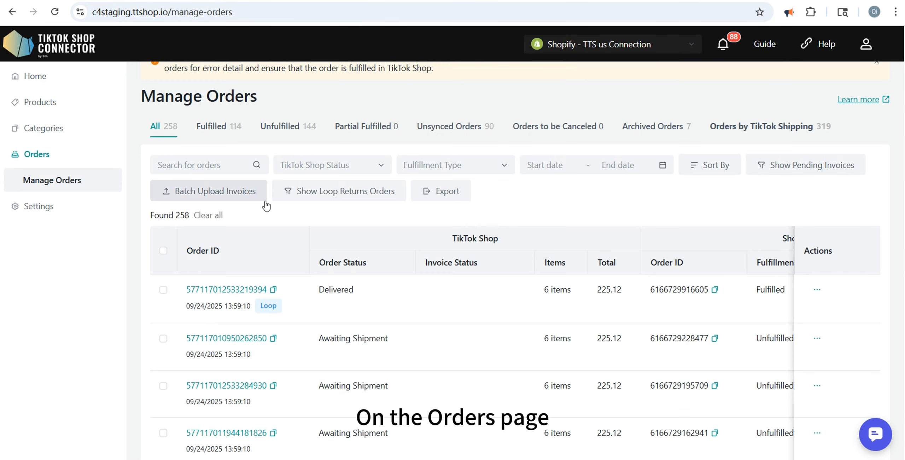
# Step: Check the Loop tag on the first order, filter the list to Loop Returns orders only, and look through the filtered orders
pyautogui.scroll(-2, 265, 203)
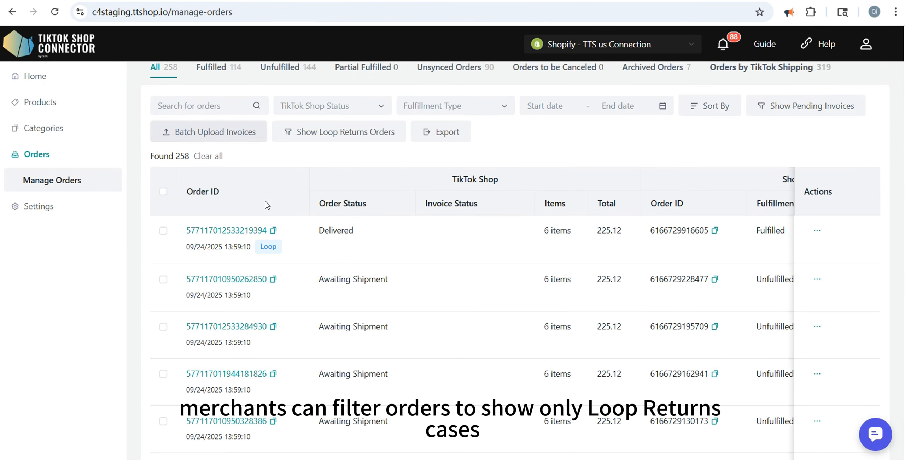
pyautogui.moveTo(263, 253)
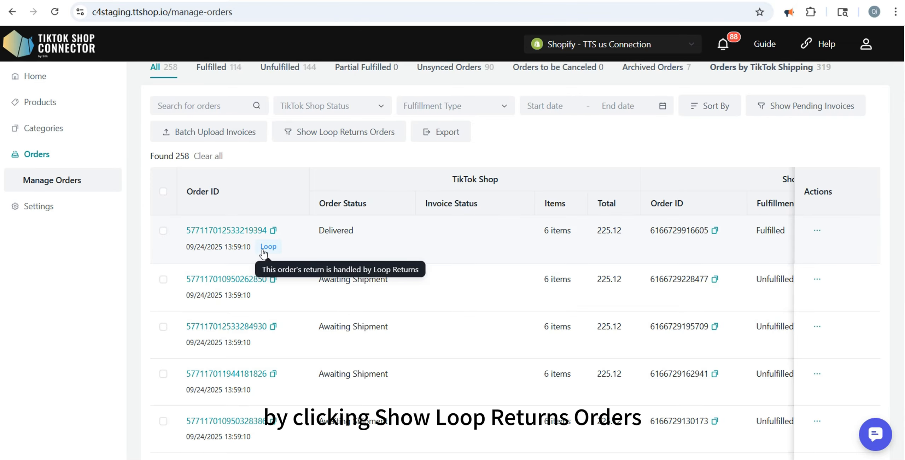
pyautogui.click(319, 137)
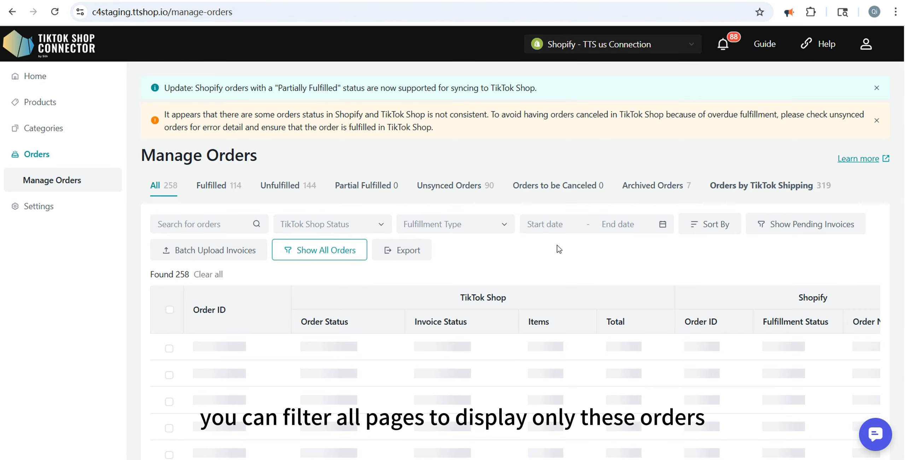
pyautogui.scroll(-8, 228, 272)
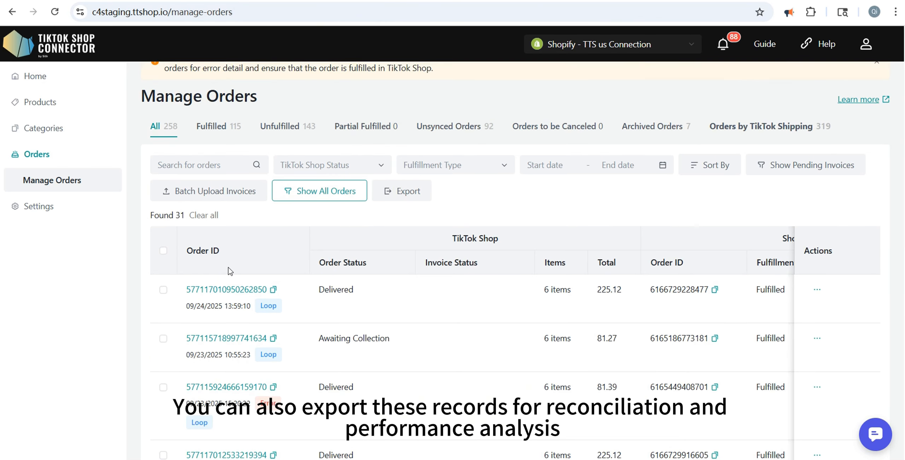
pyautogui.scroll(-7, 254, 257)
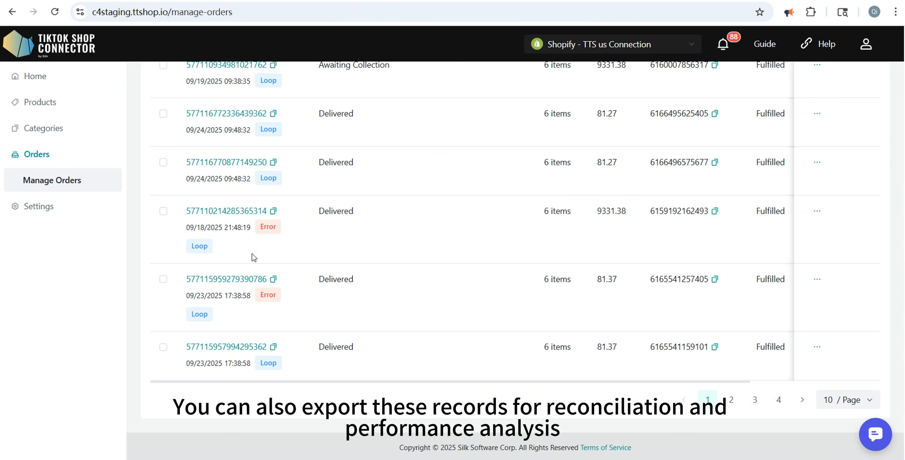
# Step: Export the orders under the current Loop Returns filter and close the export dialog
pyautogui.scroll(15, 253, 258)
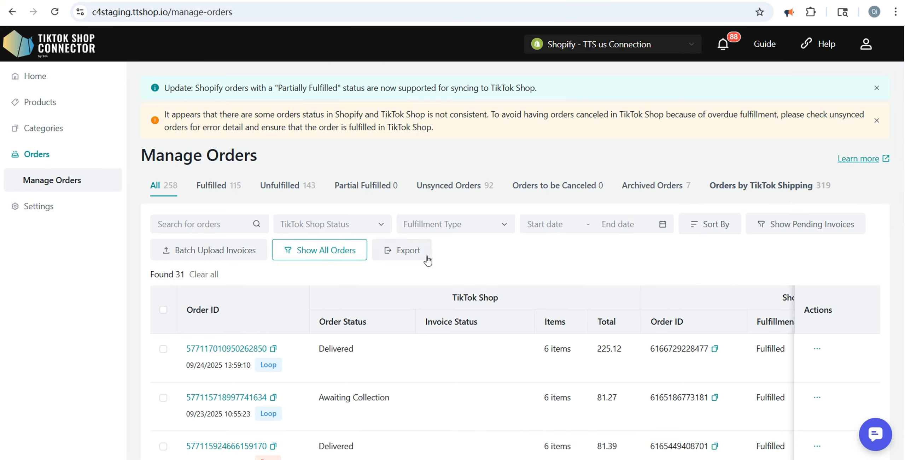
pyautogui.click(408, 254)
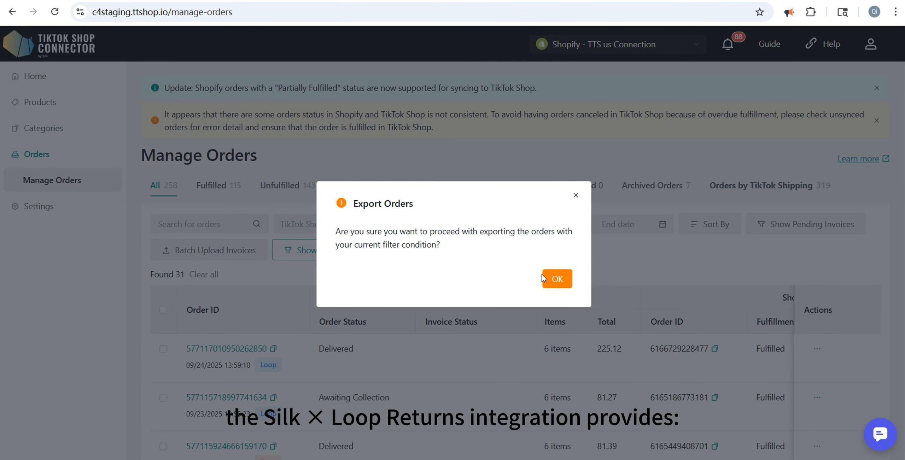
pyautogui.click(554, 283)
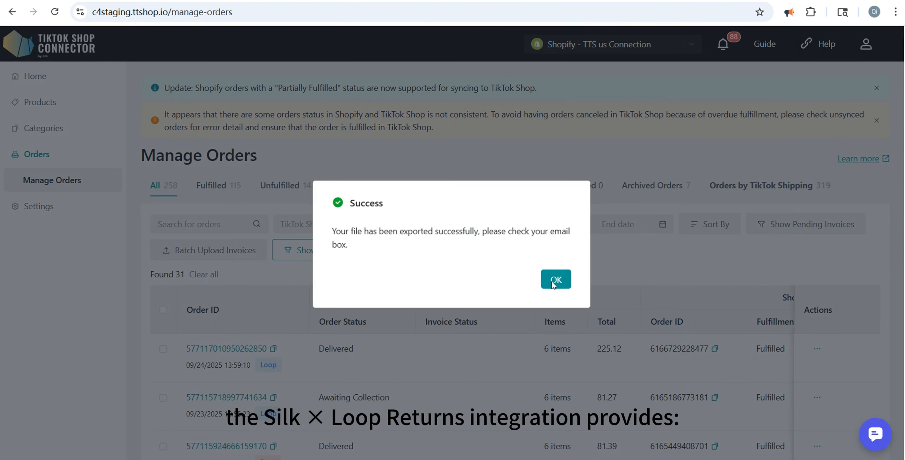
pyautogui.click(554, 280)
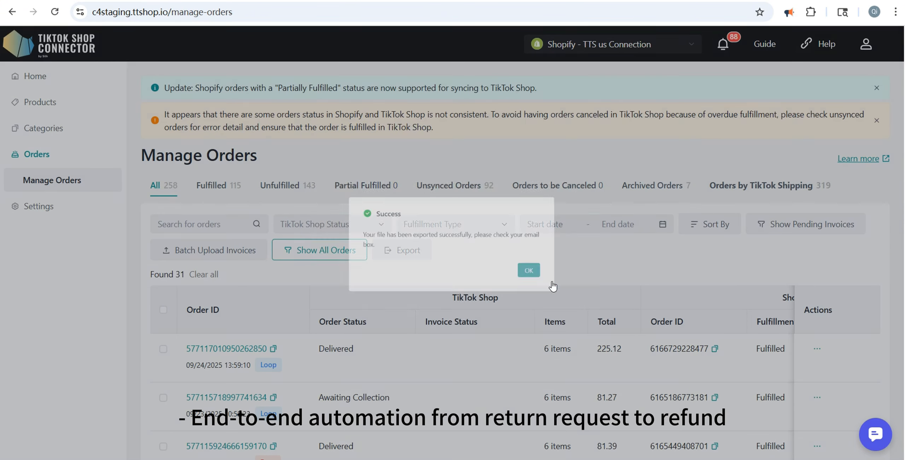